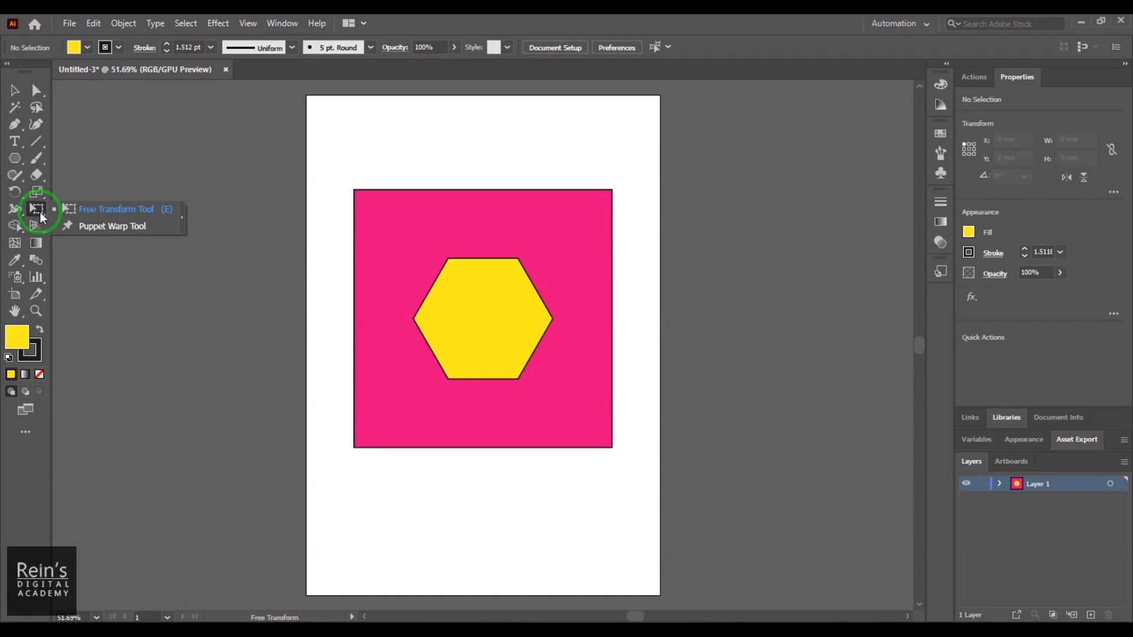
left_click_drag(40, 211, 151, 225)
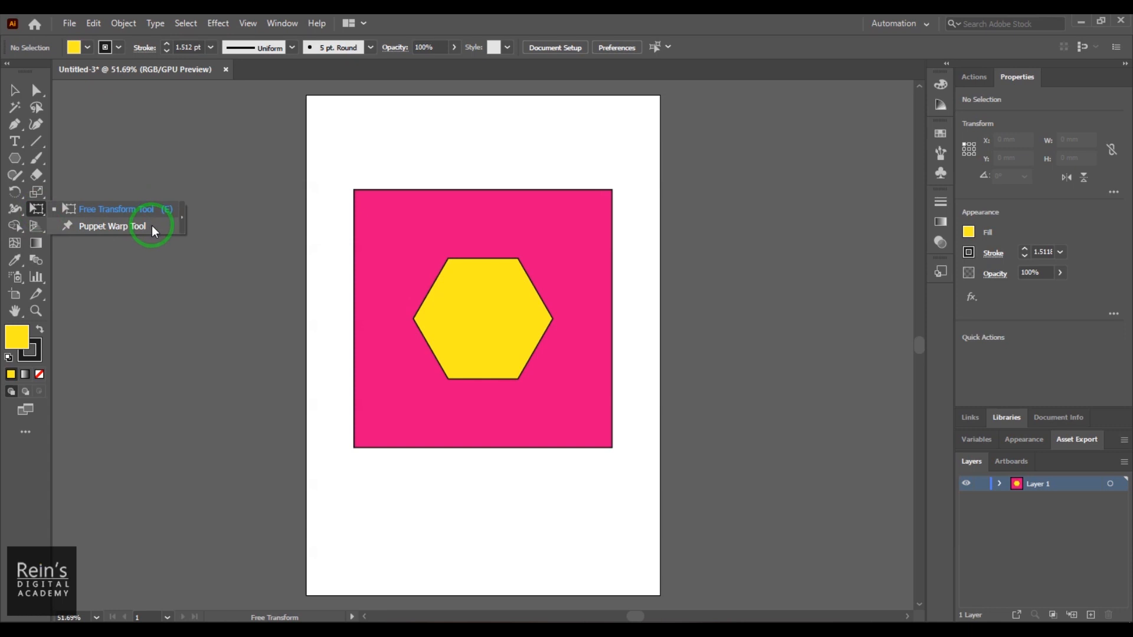
left_click_drag(151, 226, 151, 206)
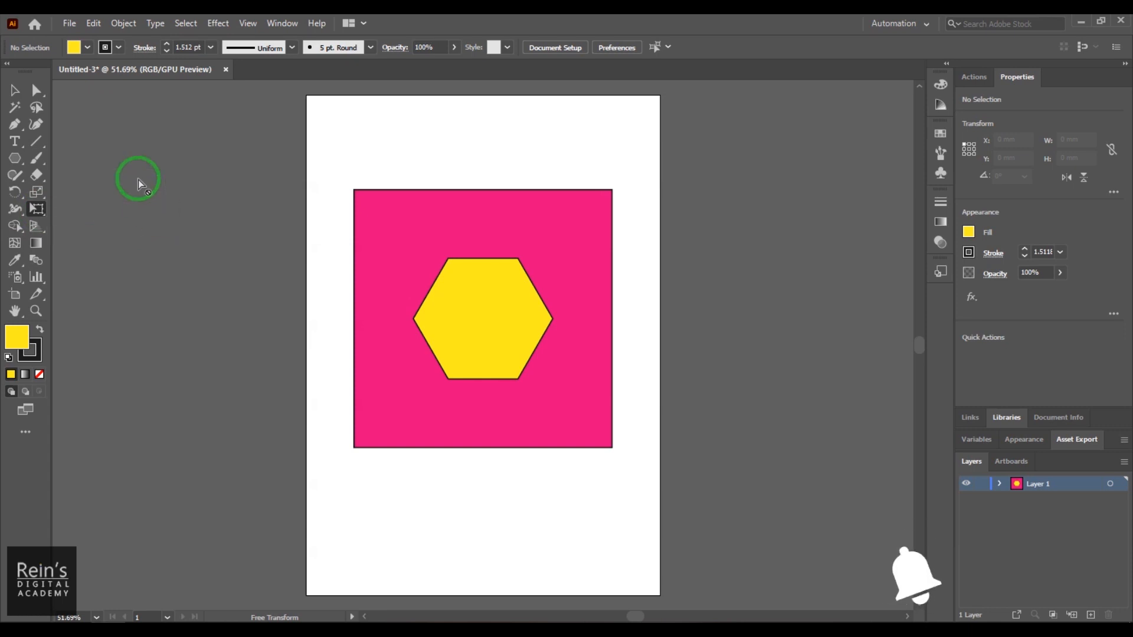
Select the pink square and yellow hexagon together and enlarge them to about 163 by 166 mm from the upper-right corner.
left_click(15, 89)
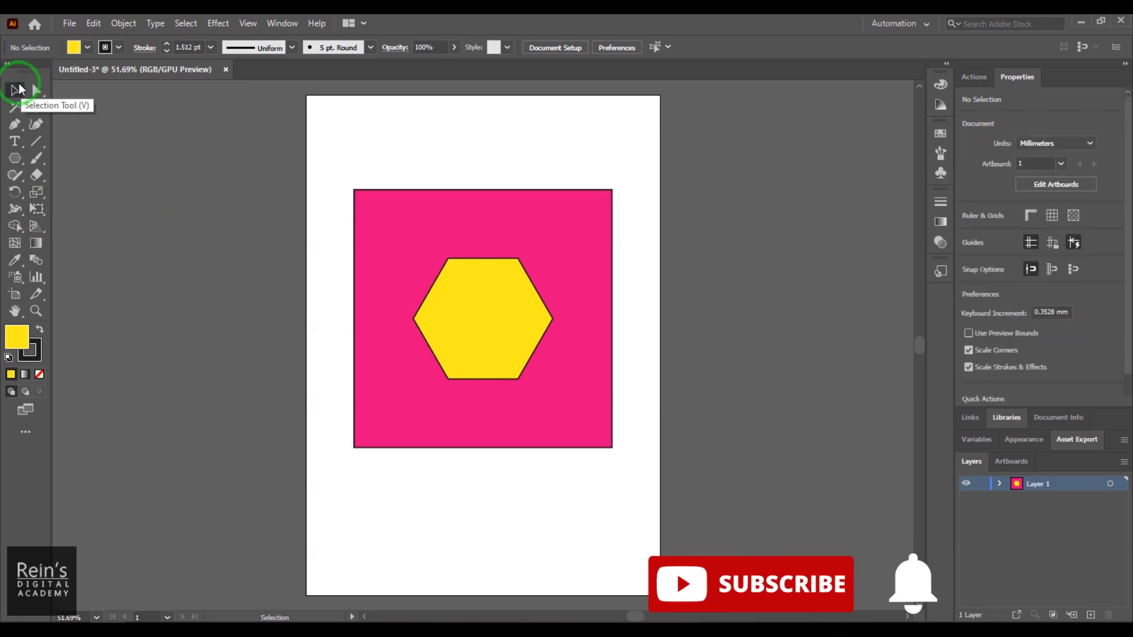
left_click_drag(329, 165, 614, 469)
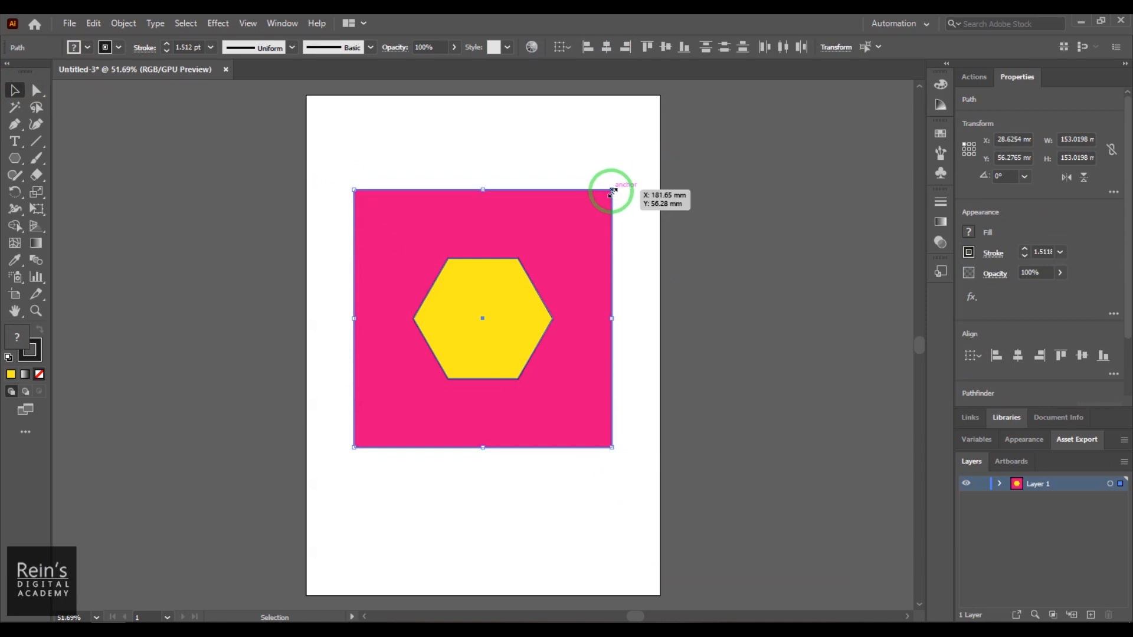
left_click_drag(612, 190, 629, 169)
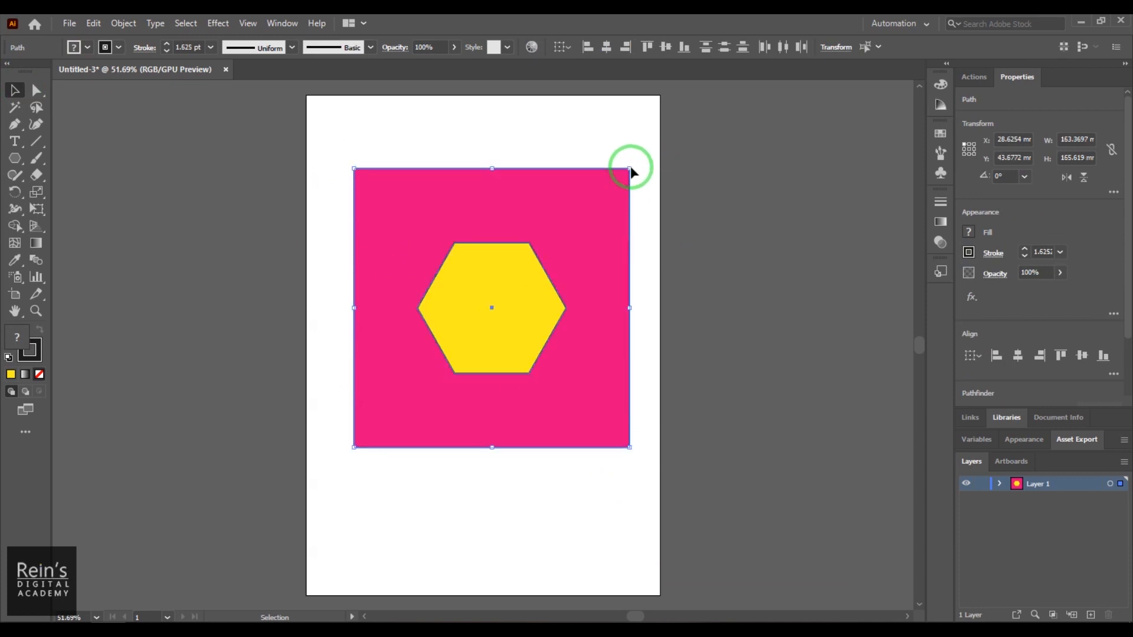
Try widening both selected shapes to about 170 mm, rotating them about 13° counterclockwise and shifting them on the artboard.
left_click_drag(631, 308, 643, 308)
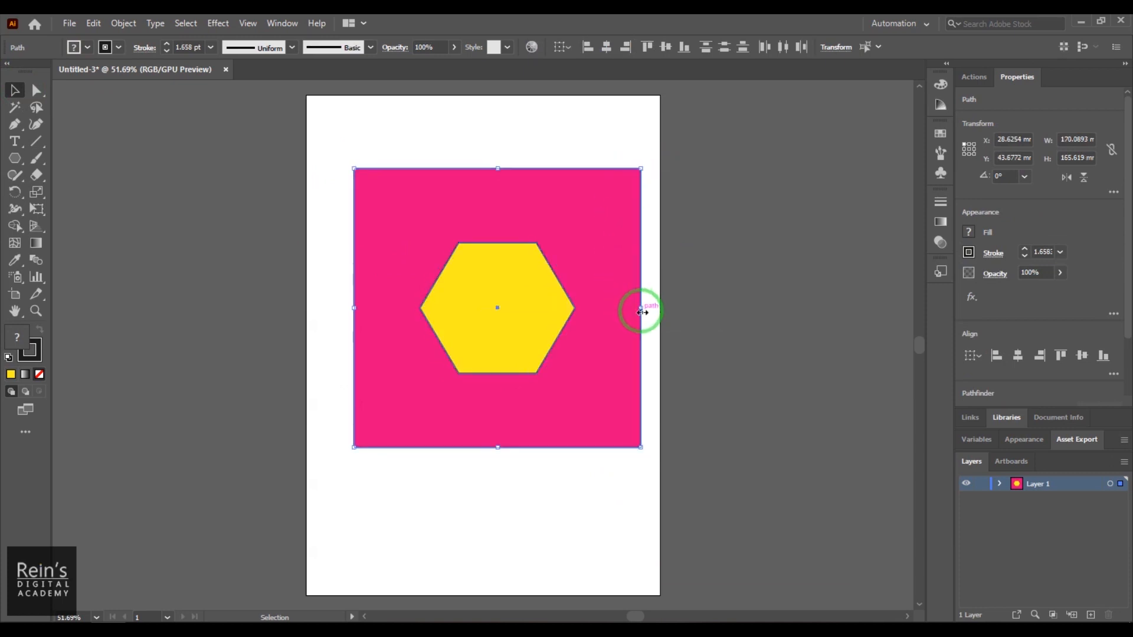
left_click_drag(648, 164, 618, 123)
left_click_drag(533, 318, 518, 344)
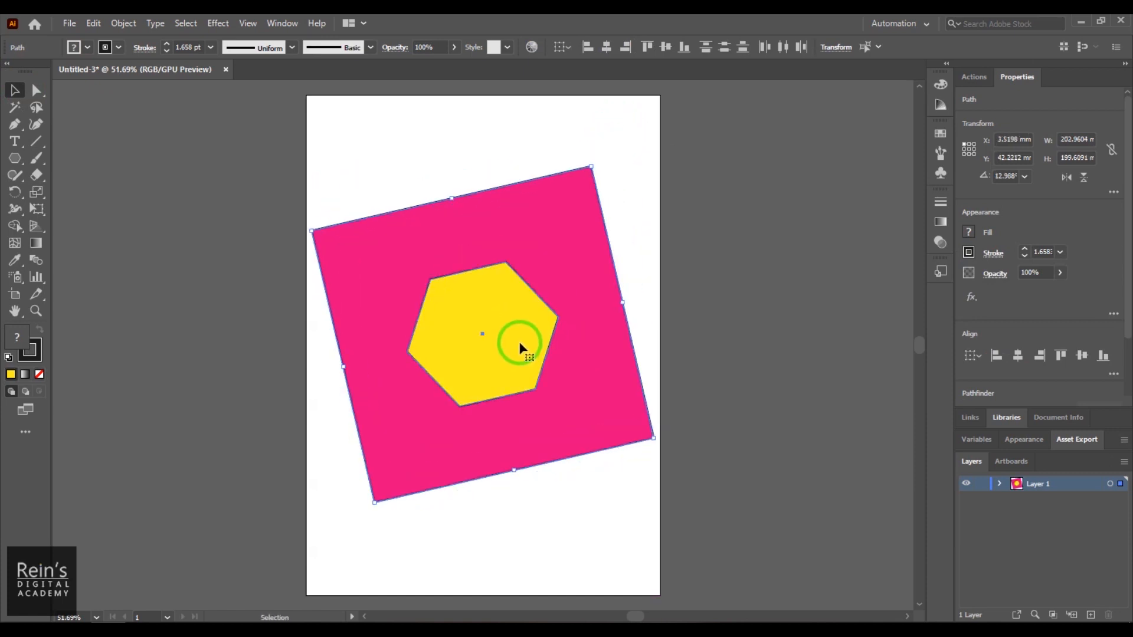
Undo the last move, rotation and widening of both shapes, and return to the Selection tool.
key("a")
key("ctrl+z")
key("ctrl+z")
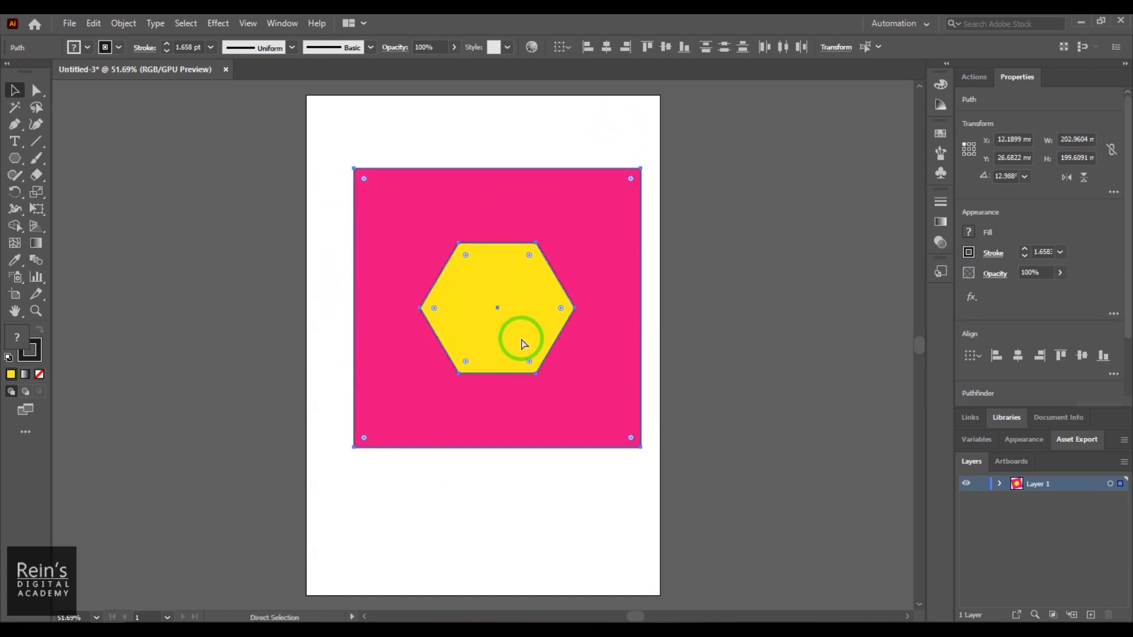
key("ctrl+z")
key("v")
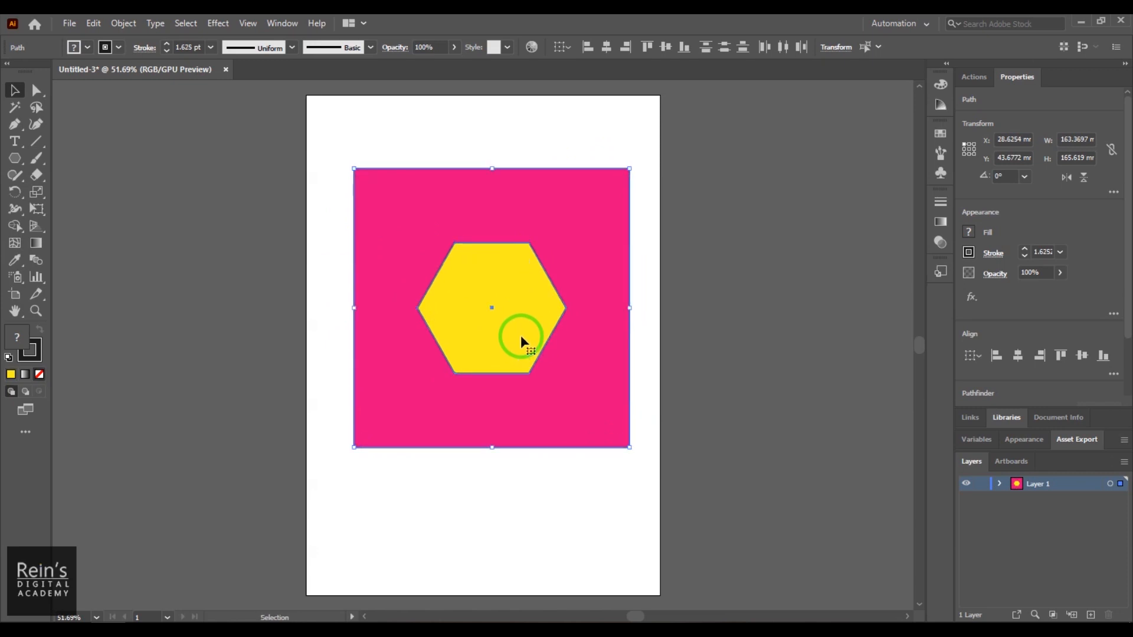
Activate Free Transform on the selected shapes and try a counterclockwise rotation of about 13°, undoing that rotation.
left_click(36, 209)
left_click(103, 169)
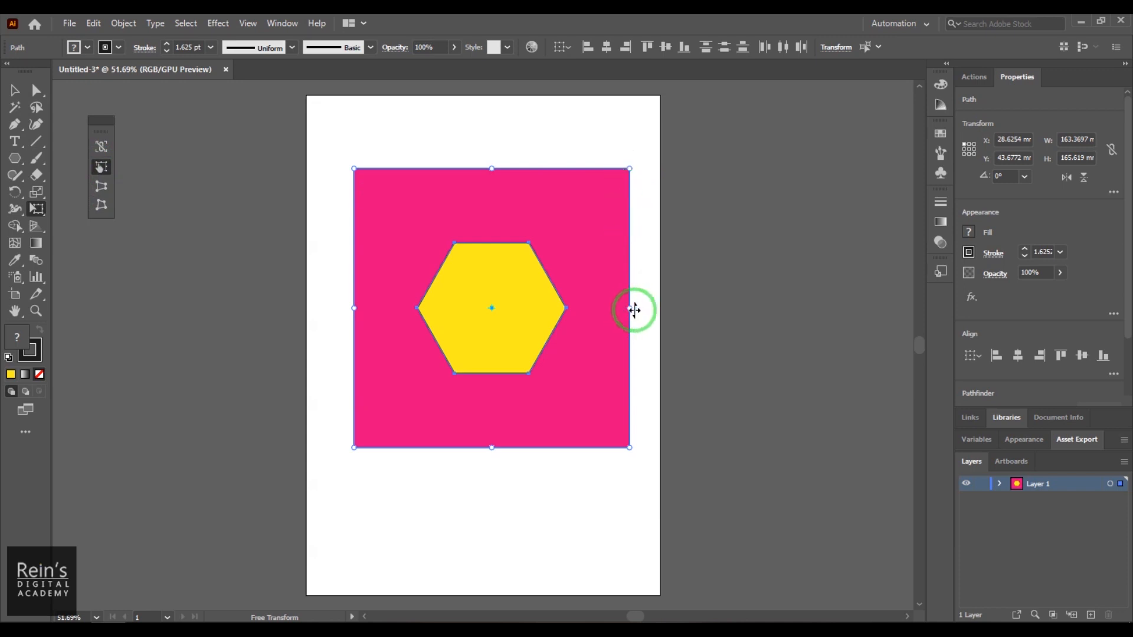
left_click_drag(630, 157, 598, 129)
key("ctrl+z")
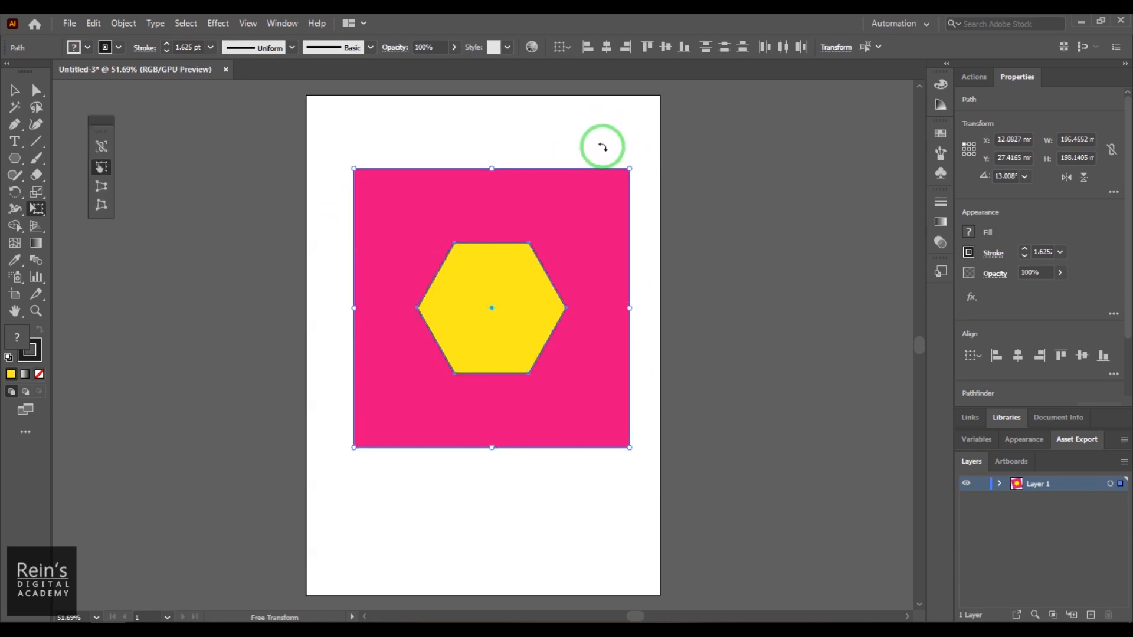
Resize both shapes together with Free Transform to about 160 by 145 mm and move them slightly upward.
left_click_drag(629, 168, 593, 191)
left_click_drag(473, 192, 472, 151)
left_click_drag(593, 299, 625, 299)
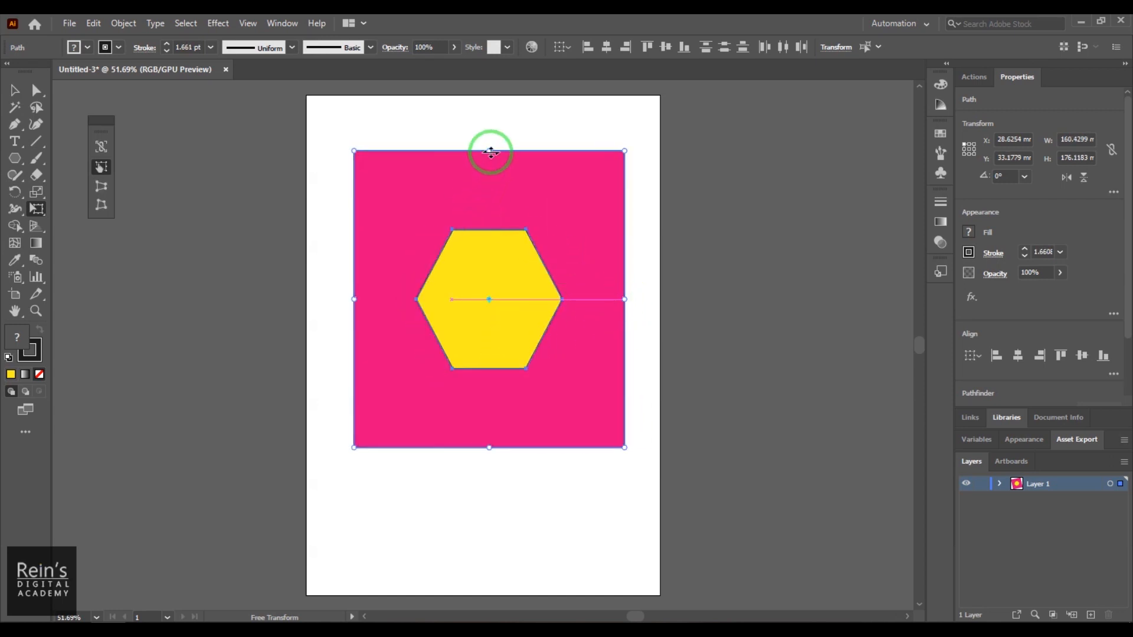
left_click_drag(488, 149, 488, 204)
mouse_move(488, 324)
left_mouse_down()
mouse_move(460, 406)
mouse_move(504, 333)
left_mouse_up()
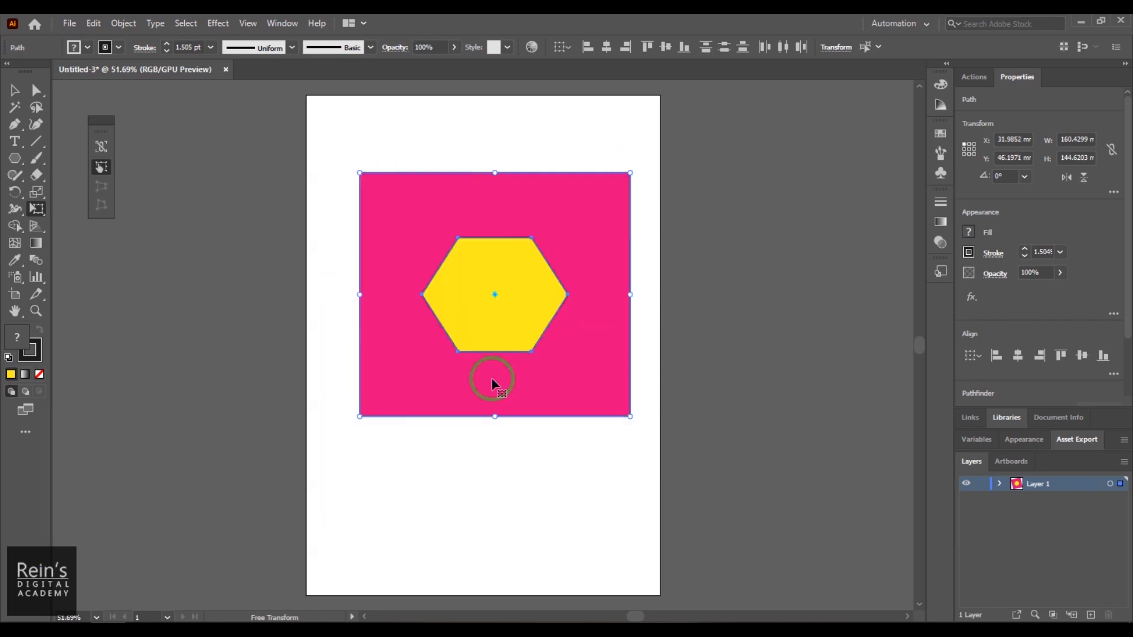
Scale both shapes proportionally to about 138 by 124 mm with Constrain on, and turn Constrain off again.
left_click(102, 146)
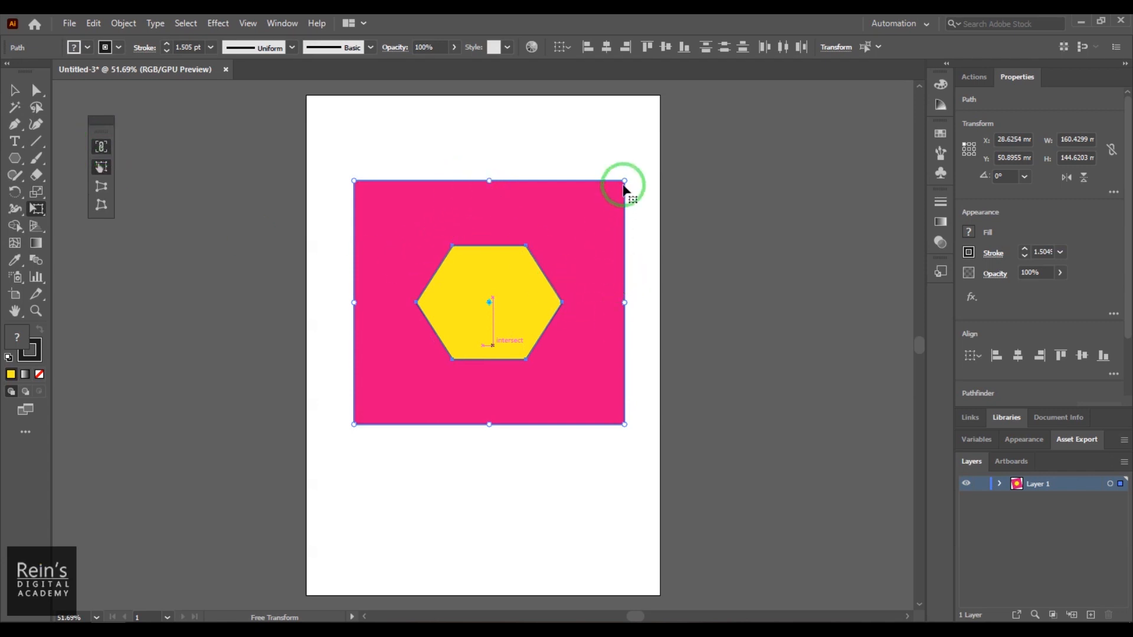
left_click_drag(624, 181, 586, 215)
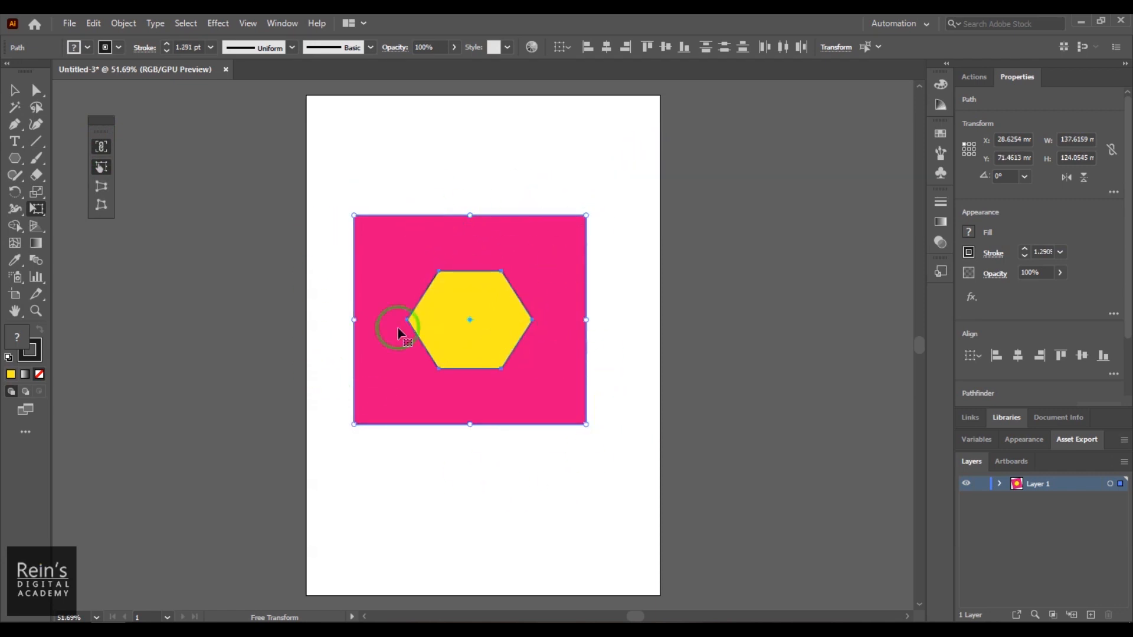
left_click(102, 146)
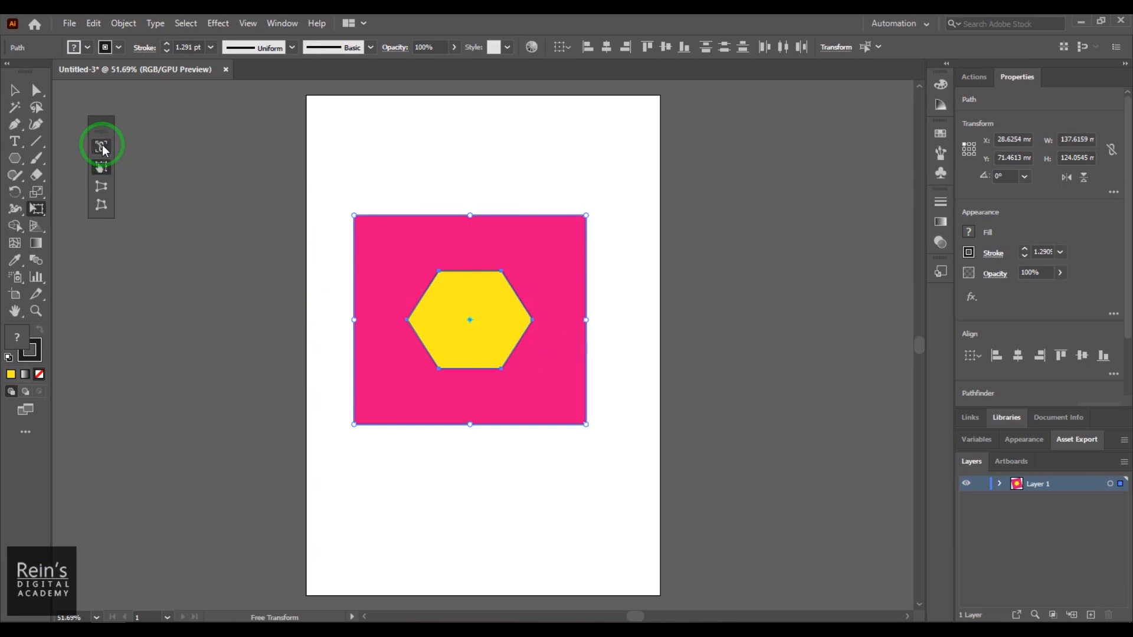
Try Perspective Distort on the shapes, lengthening the left and right edges and narrowing the upper edge.
left_click(99, 188)
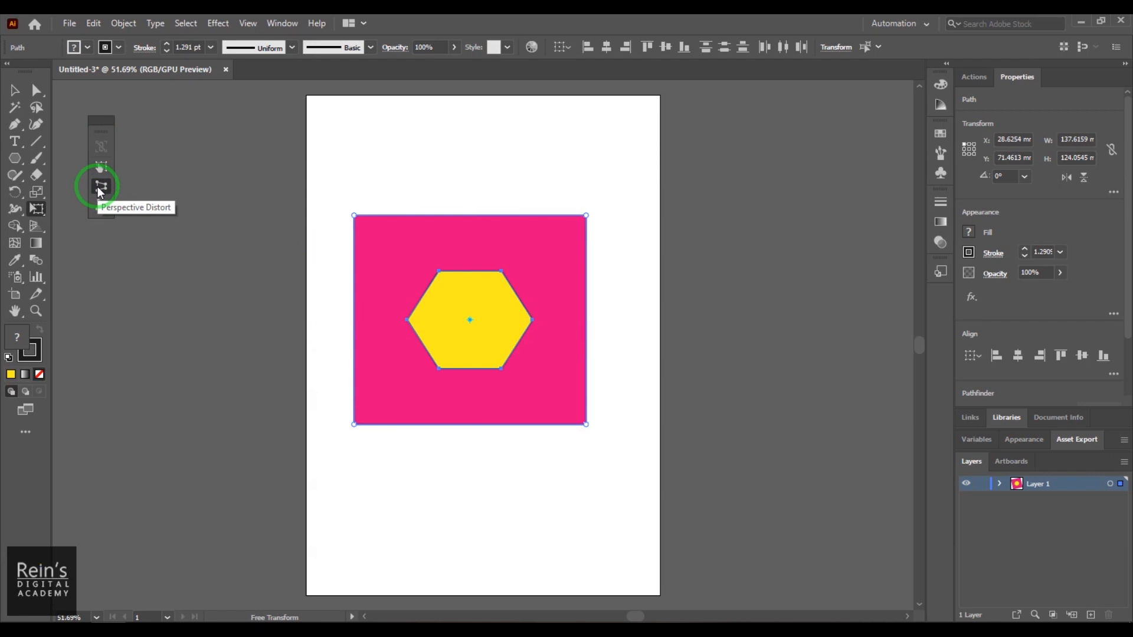
left_click_drag(354, 216, 354, 166)
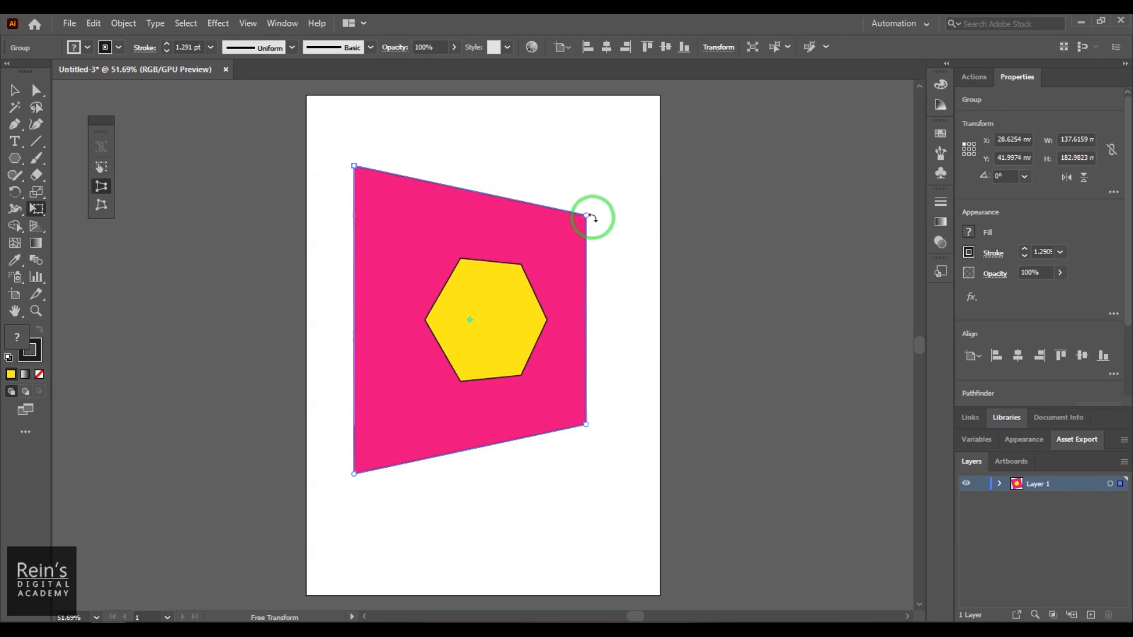
left_click_drag(587, 217, 588, 188)
left_click_drag(354, 166, 423, 173)
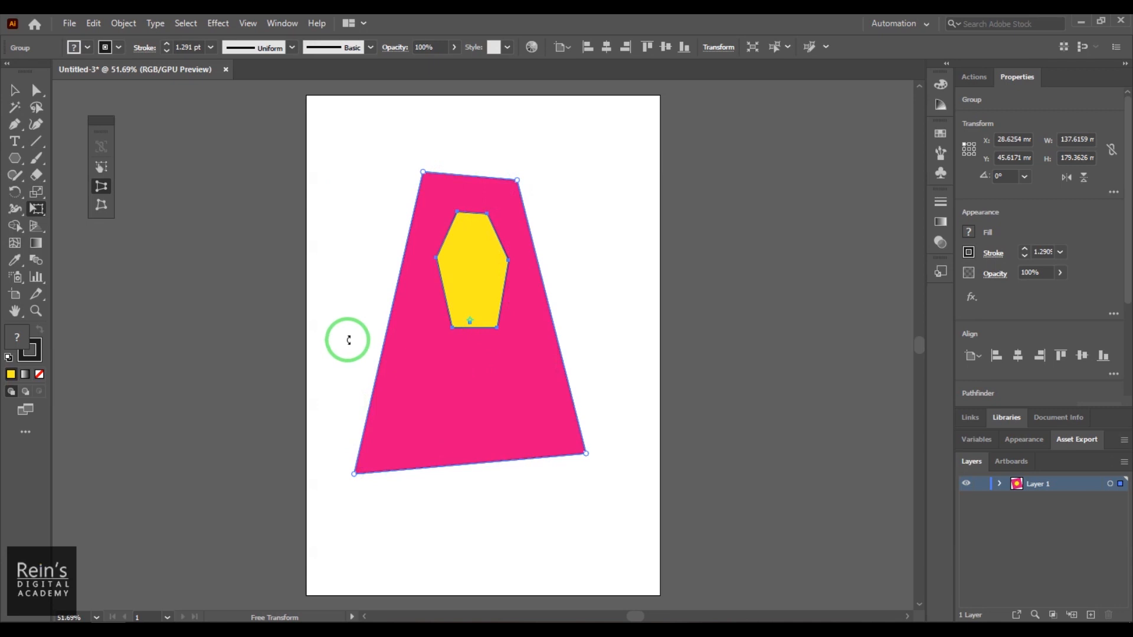
Undo the last two perspective changes and taper the shapes strongly toward their right edge instead.
key("ctrl+z")
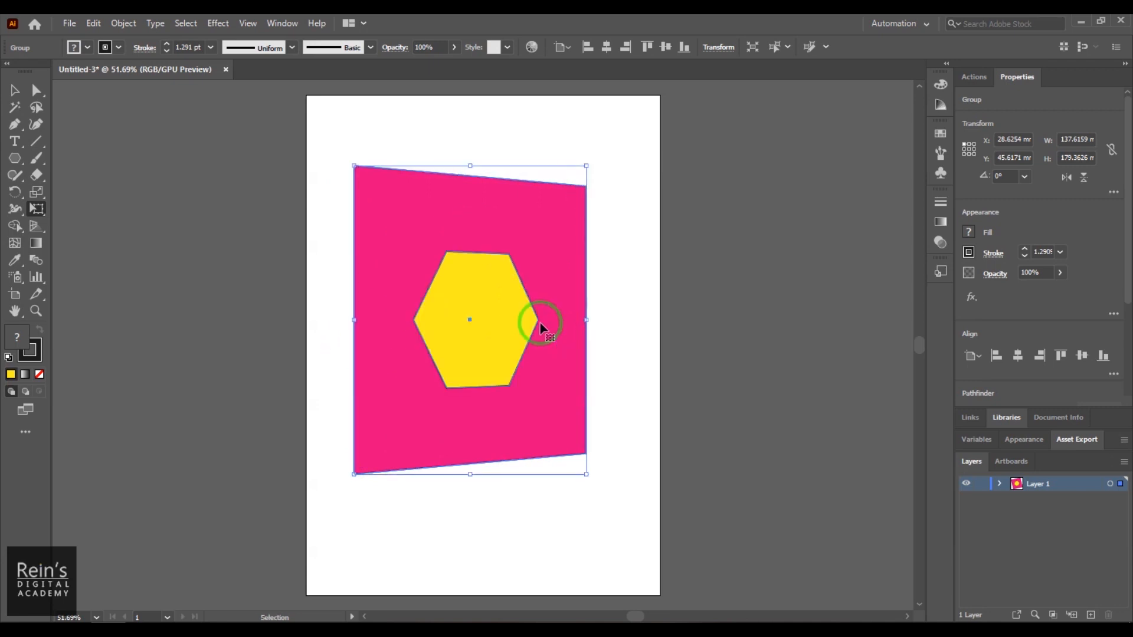
key("ctrl+z")
mouse_move(587, 391)
left_mouse_down()
mouse_move(589, 357)
mouse_move(588, 371)
left_mouse_up()
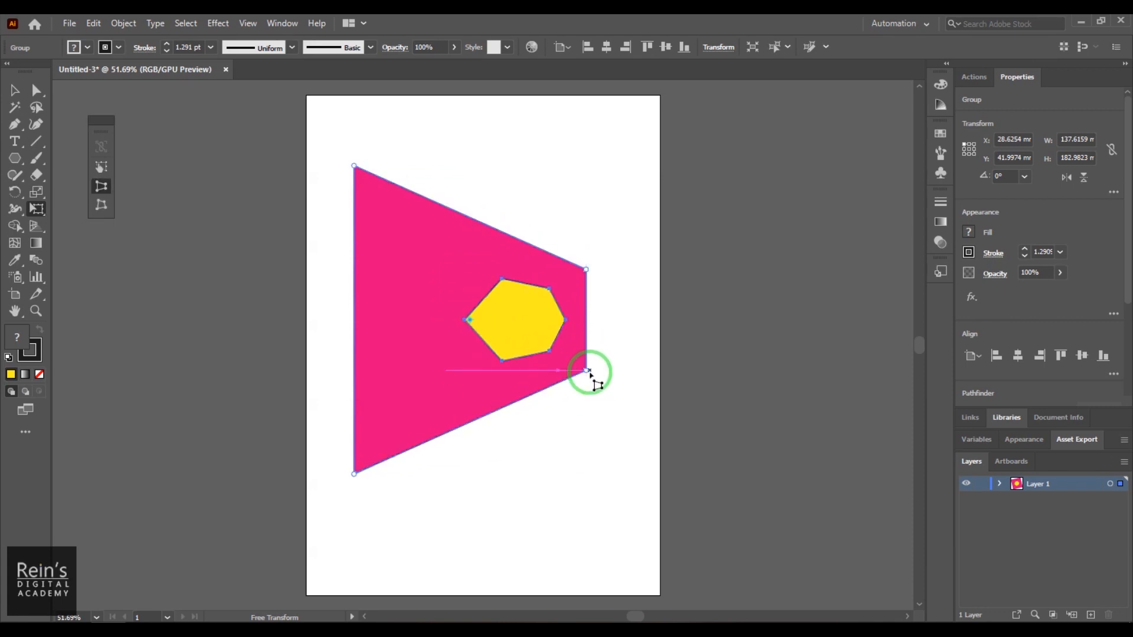
Undo all the perspective distortion to restore the rectangle and hexagon, and reactivate Free Transform.
key("ctrl+z")
key("ctrl+z")
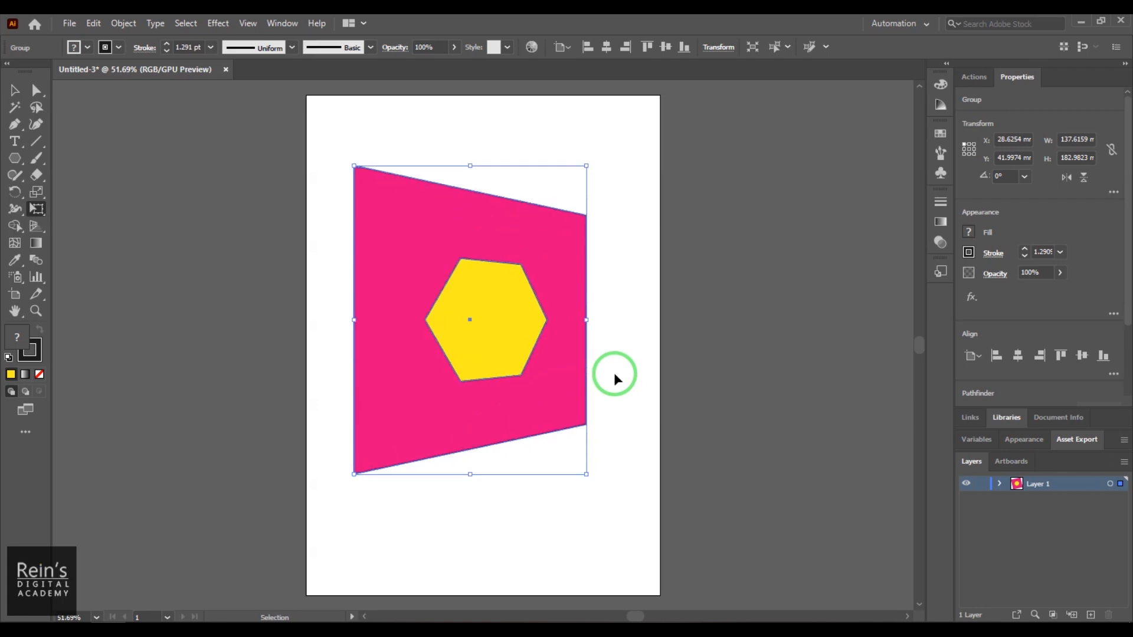
key("ctrl+z")
key("e")
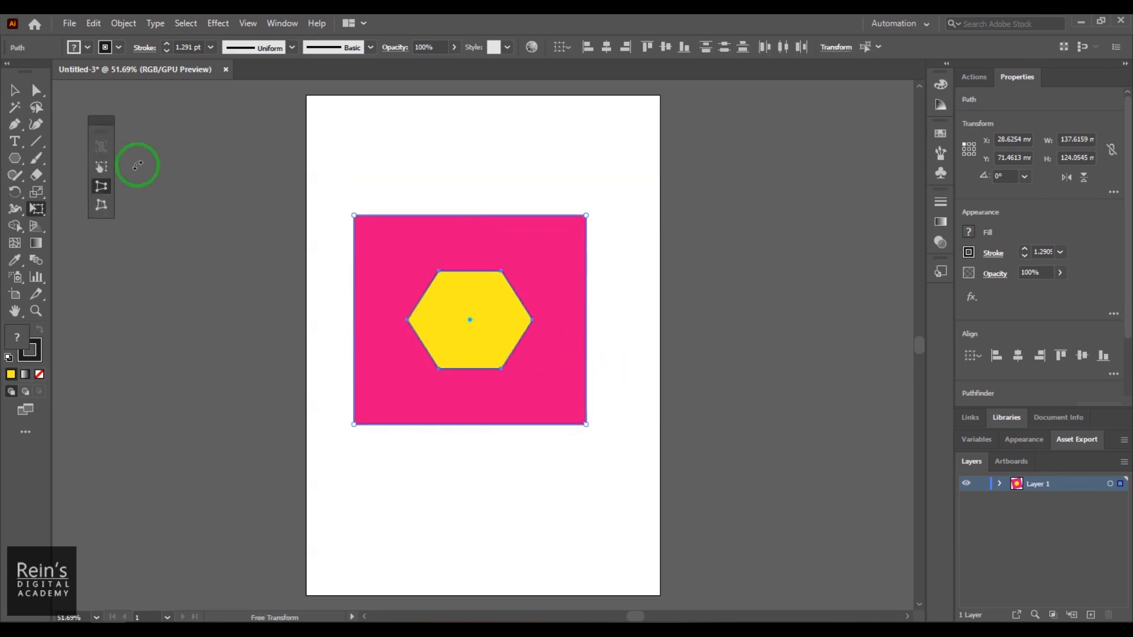
Free Distort the shapes by pulling both right corners of the pink rectangle inward, to about 107 mm wide.
left_click(110, 207)
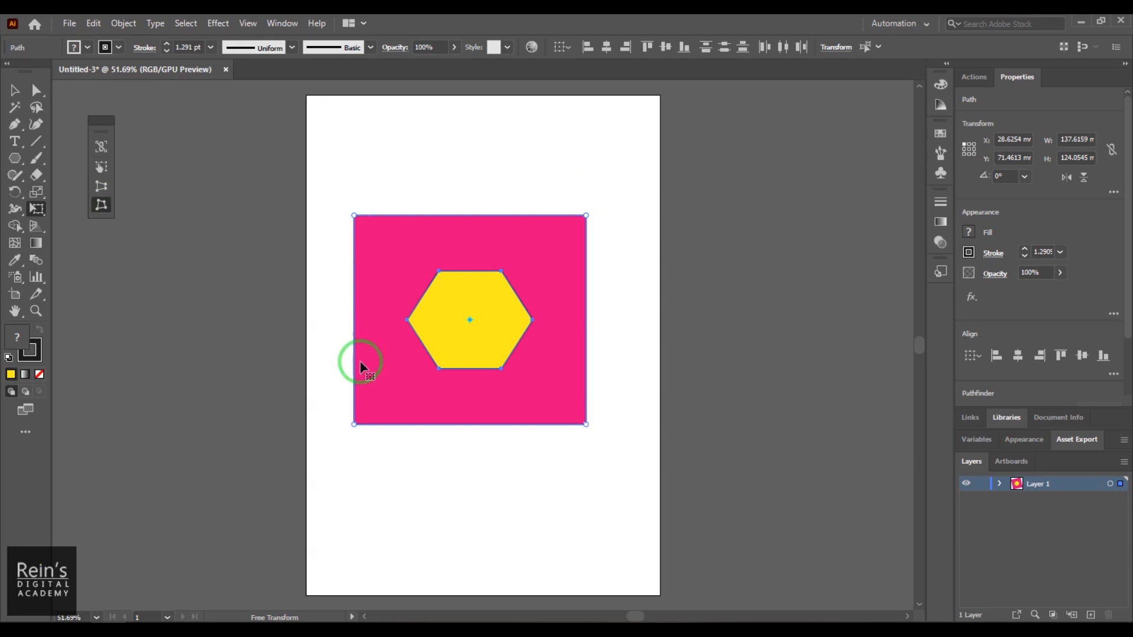
left_click_drag(586, 216, 524, 262)
left_click_drag(587, 425, 533, 381)
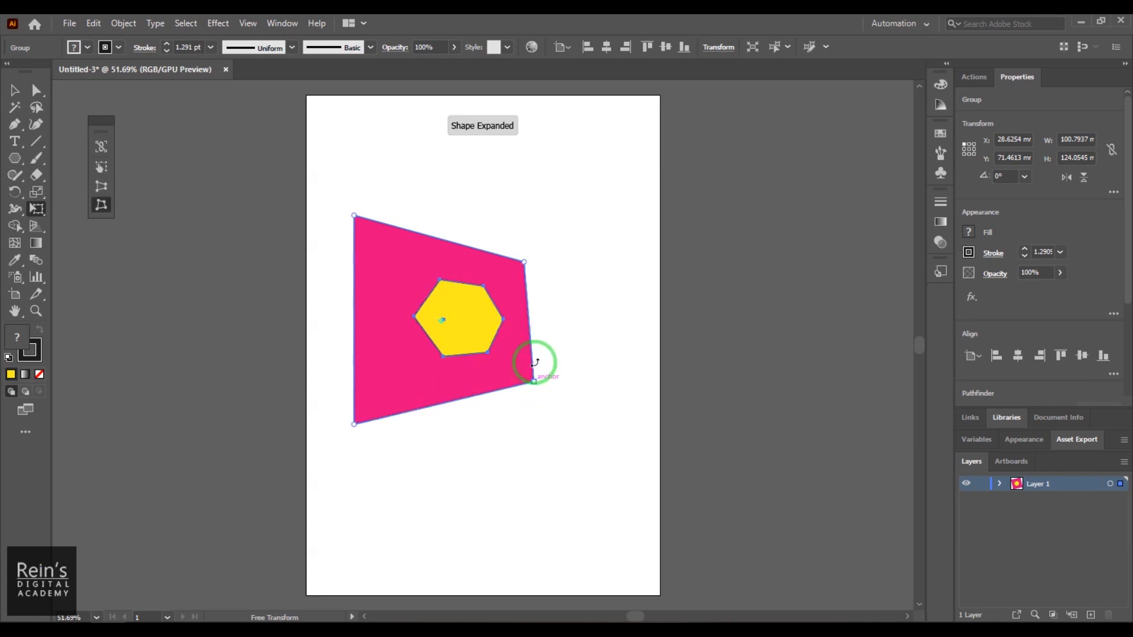
Raise both upper corners of the distorted pink shape and narrow its upper edge, to about 107 by 167 mm overall.
left_click_drag(525, 260, 557, 147)
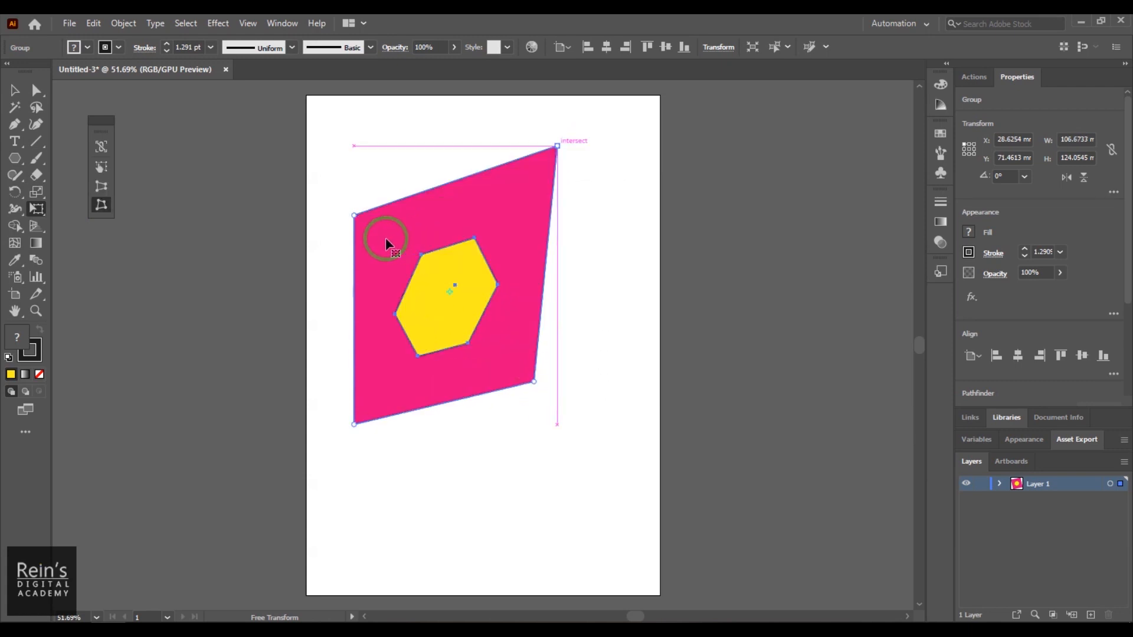
left_click_drag(354, 216, 361, 155)
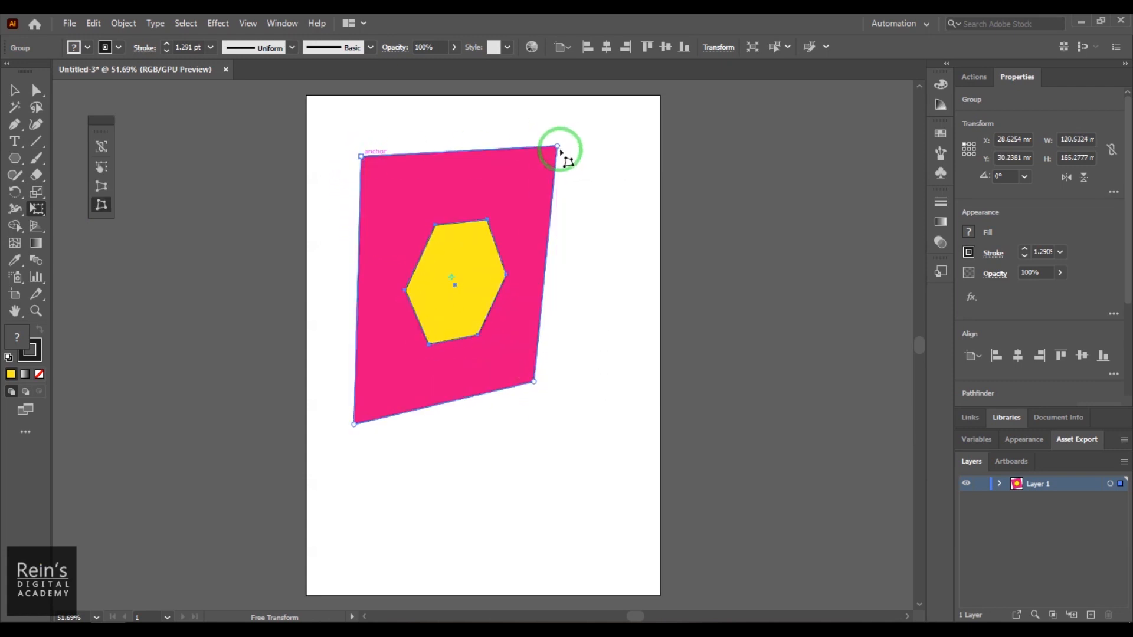
left_click_drag(558, 147, 507, 142)
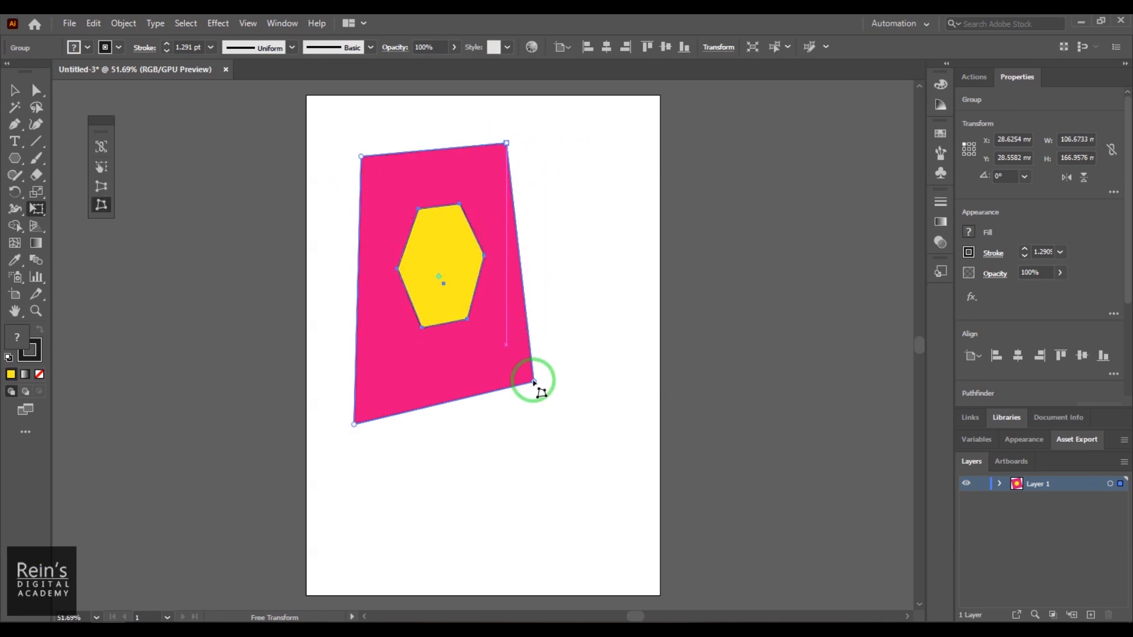
Free Distort all four corners into a narrow panel about 77 by 222 mm with a tall left edge and shorter right edge.
left_click_drag(533, 382, 499, 379)
left_click_drag(354, 423, 349, 494)
left_click_drag(362, 158, 349, 120)
left_click_drag(506, 144, 478, 155)
left_click_drag(497, 380, 477, 374)
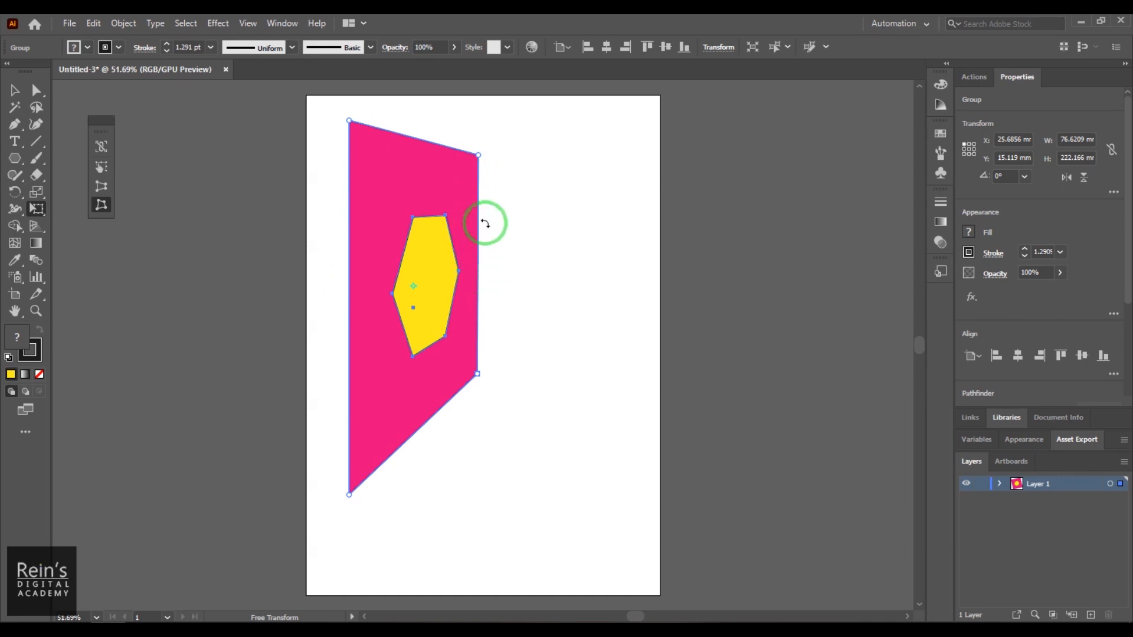
Move the distorted group toward the artboard's center, to about X 57 mm and Y 25 mm.
left_click(15, 90)
left_click_drag(397, 246, 451, 267)
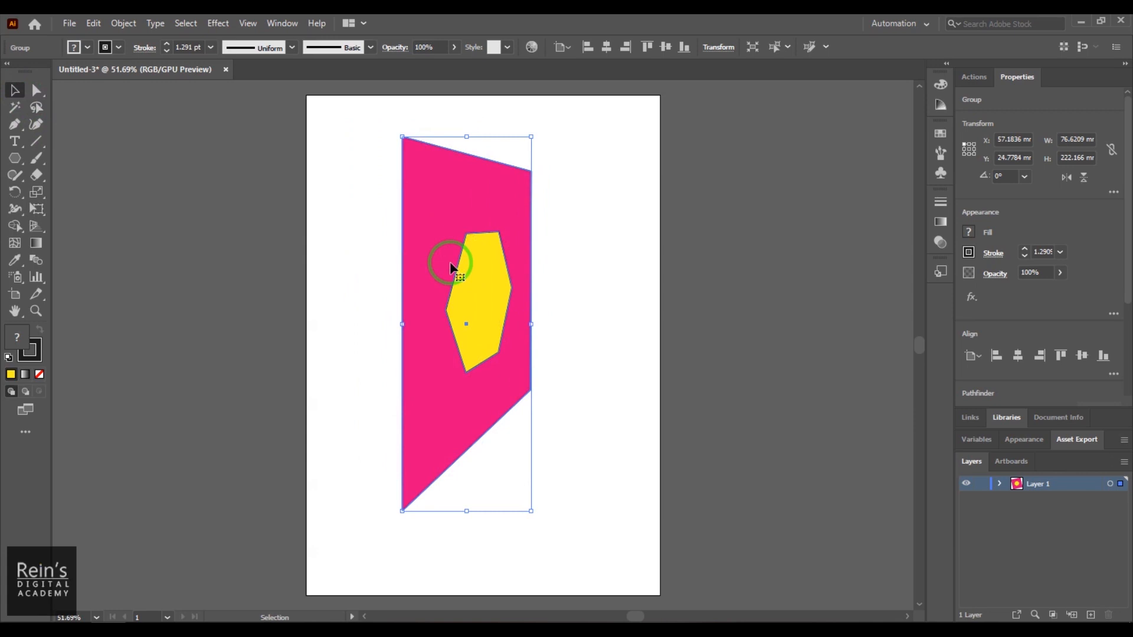
Puppet Warp the group by pulling the pins at both upper corners and the lower-left corner outward, to about 127 by 245 mm.
left_click(37, 194)
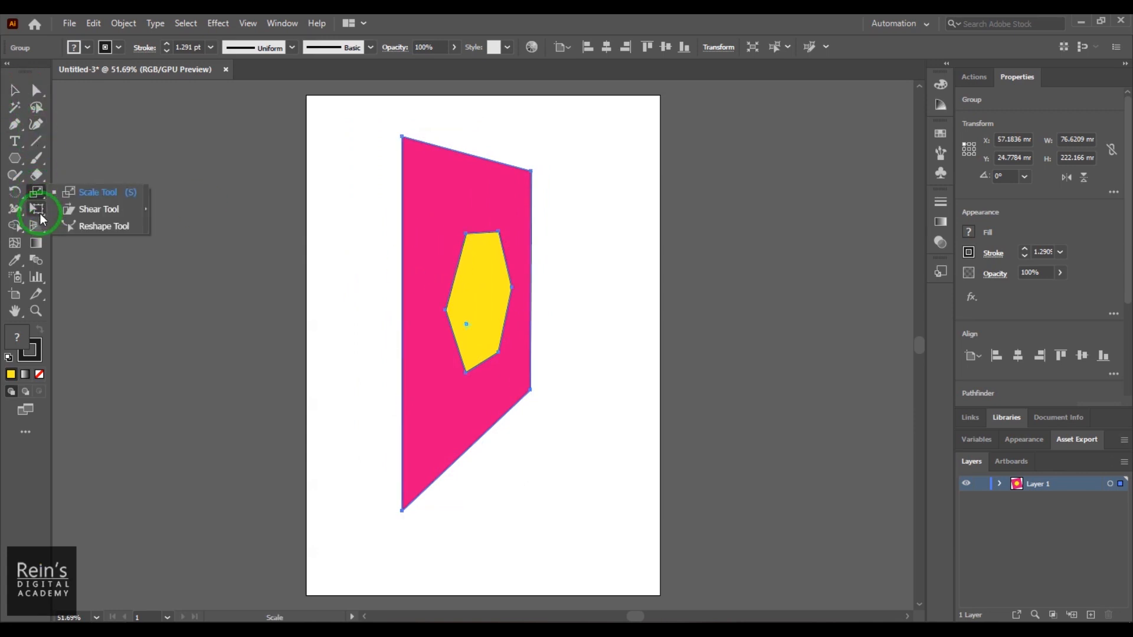
left_click(37, 211)
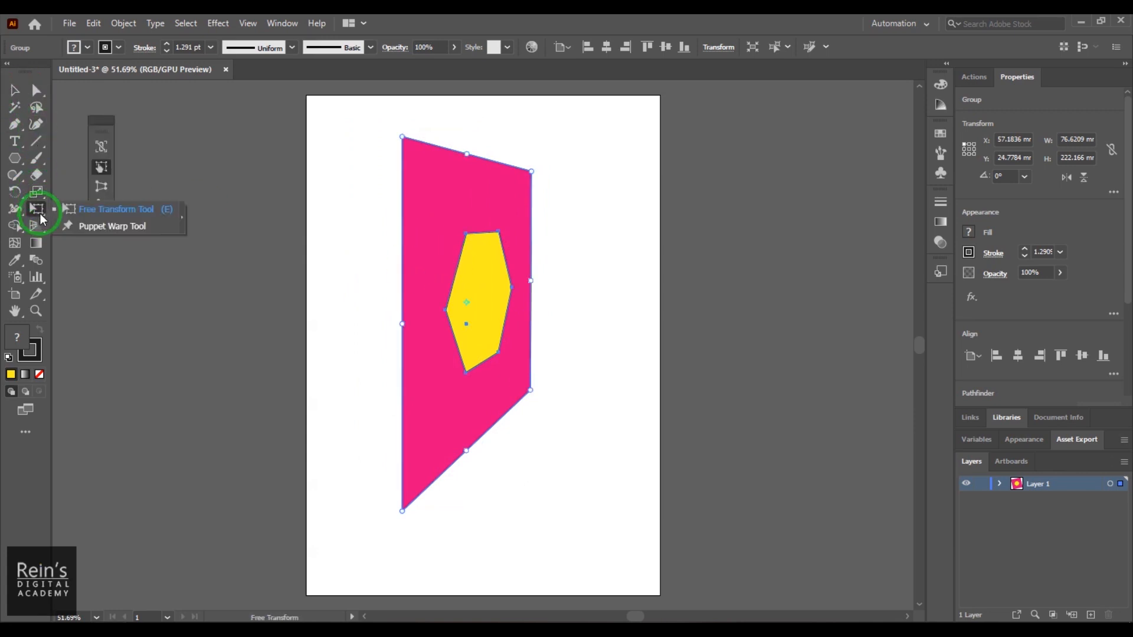
left_click(94, 227)
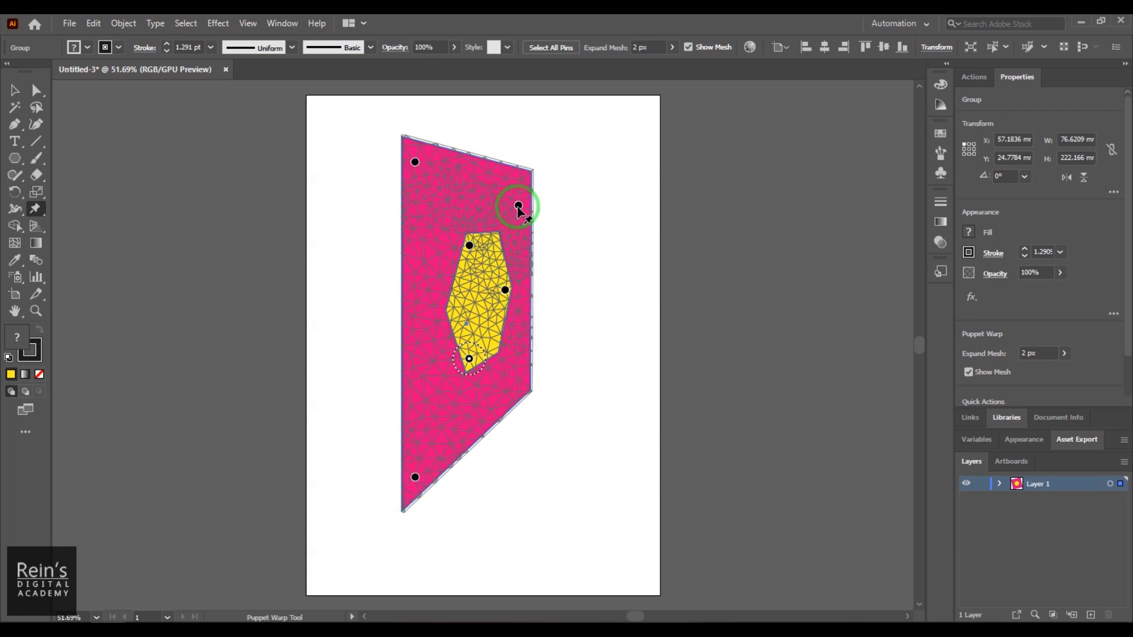
left_click_drag(518, 206, 575, 186)
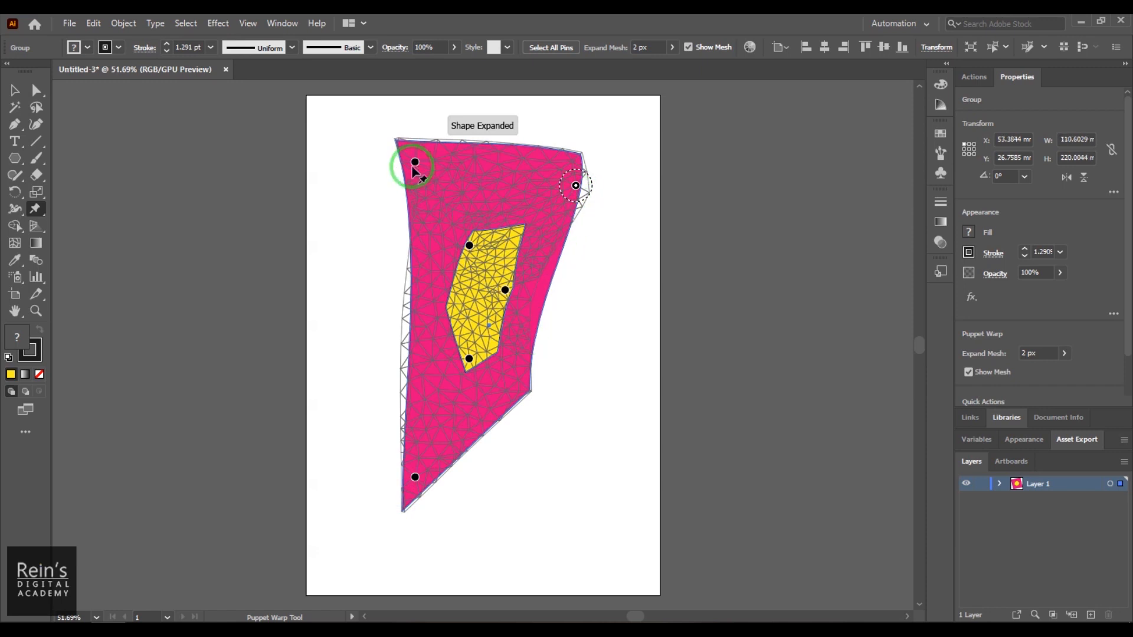
left_click_drag(414, 163, 386, 160)
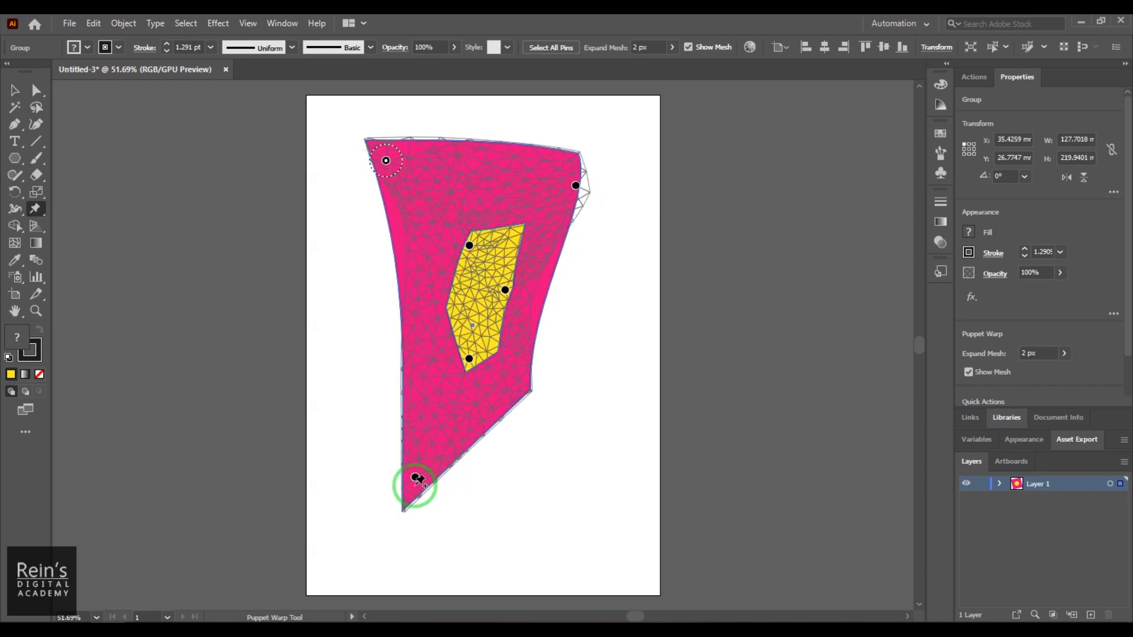
left_click_drag(414, 477, 411, 509)
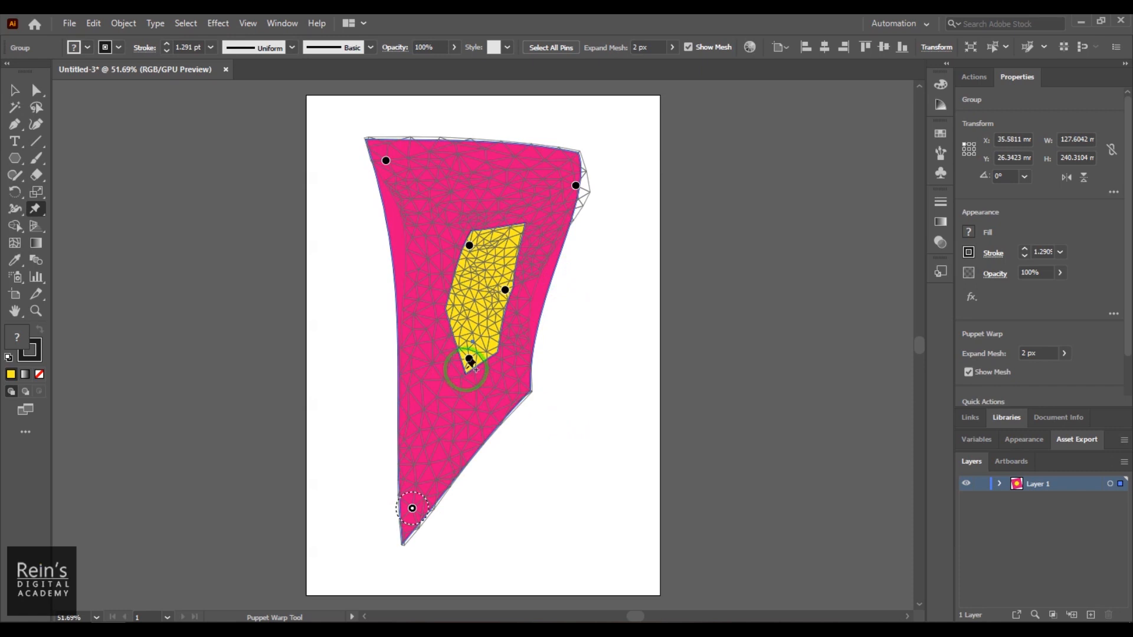
mouse_move(413, 510)
left_mouse_down()
mouse_move(480, 505)
mouse_move(485, 518)
mouse_move(335, 495)
mouse_move(499, 511)
mouse_move(380, 511)
mouse_move(437, 522)
mouse_move(397, 516)
left_mouse_up()
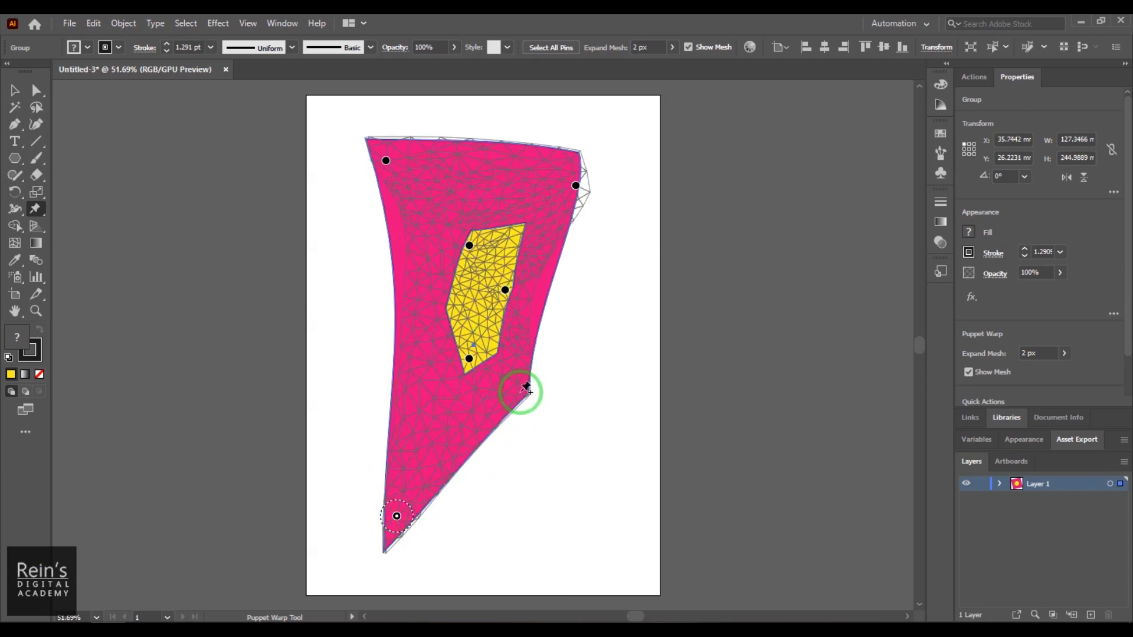
Pin the pink shape's lower-right corner and pull it outward, and twist both upper corner pins to arch the upper edge.
left_click(518, 394)
left_click_drag(518, 394, 577, 391)
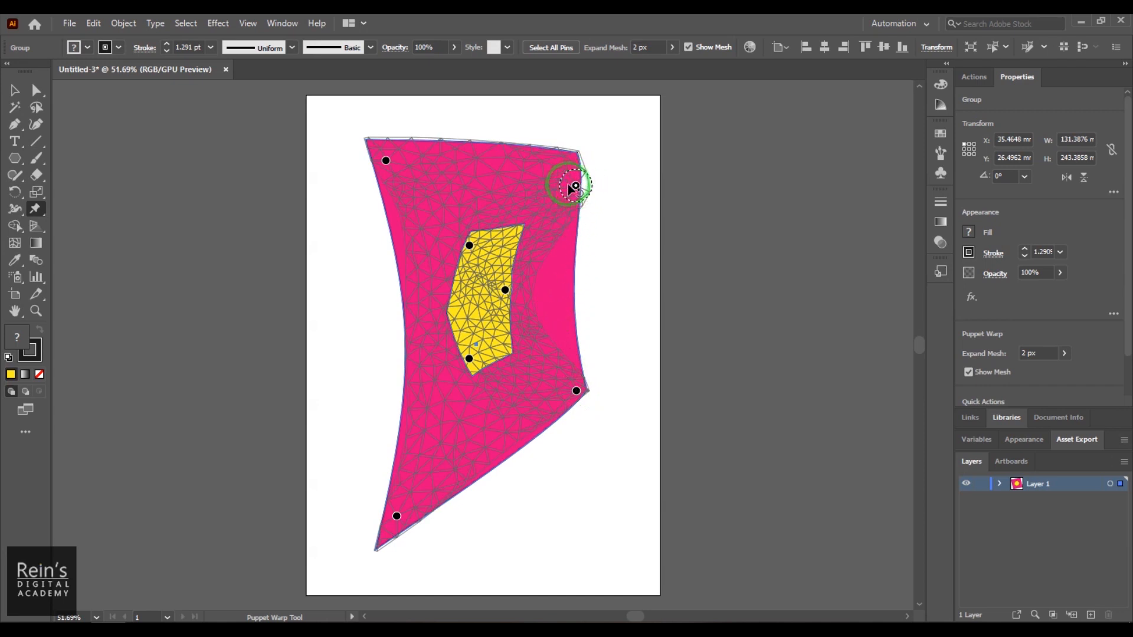
mouse_move(581, 184)
left_mouse_down()
mouse_move(587, 203)
mouse_move(584, 189)
left_mouse_up()
left_click_drag(583, 196, 581, 191)
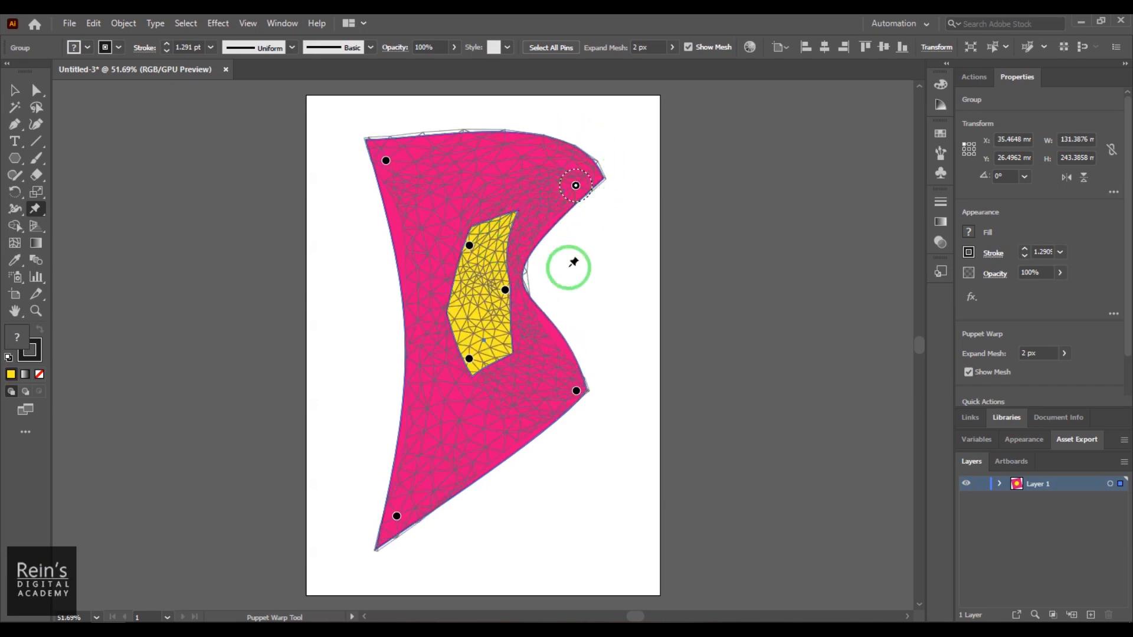
left_click_drag(394, 177, 395, 150)
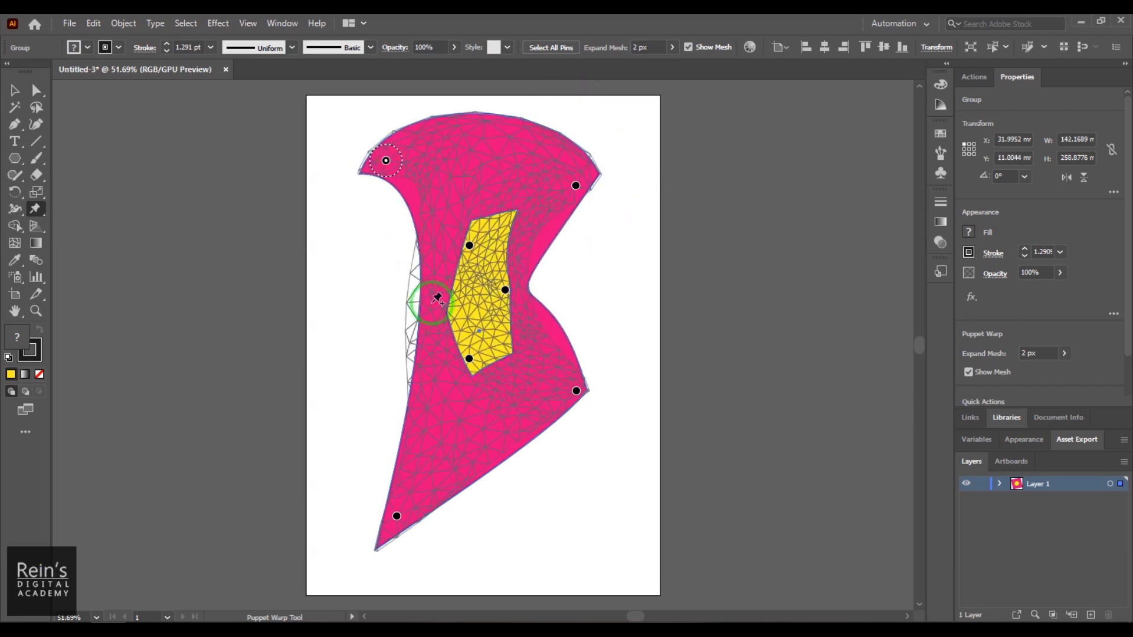
Pull a new pin beside the hexagon's left point beyond the pink shape's left edge, and an upper pin down to the hexagon's top.
left_click(433, 300)
left_click_drag(433, 300, 334, 303)
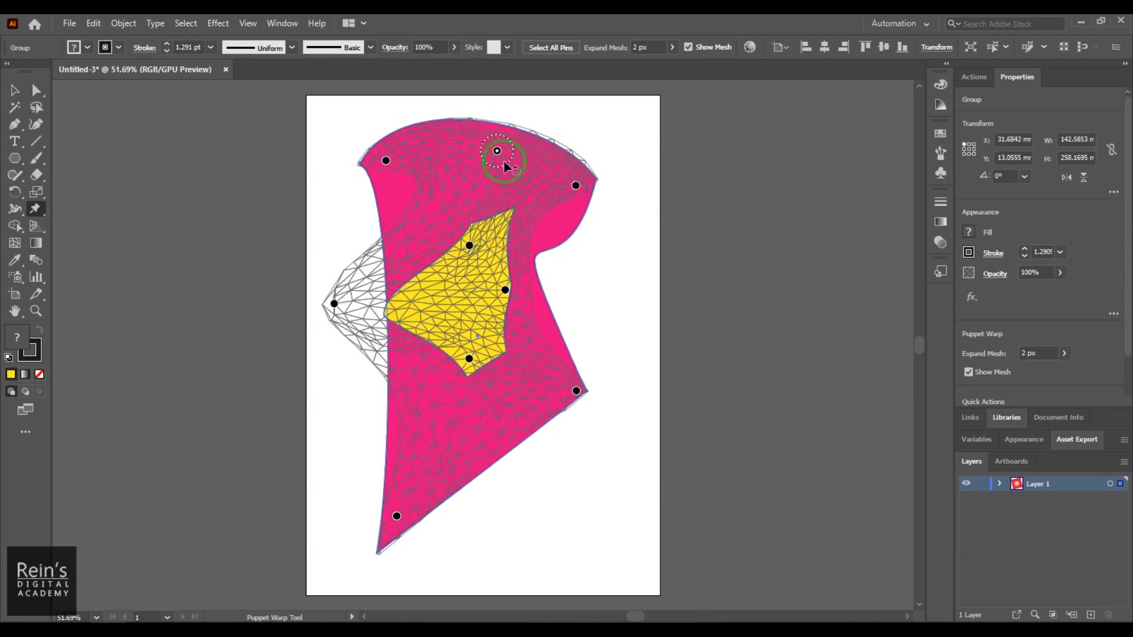
left_click_drag(498, 153, 452, 235)
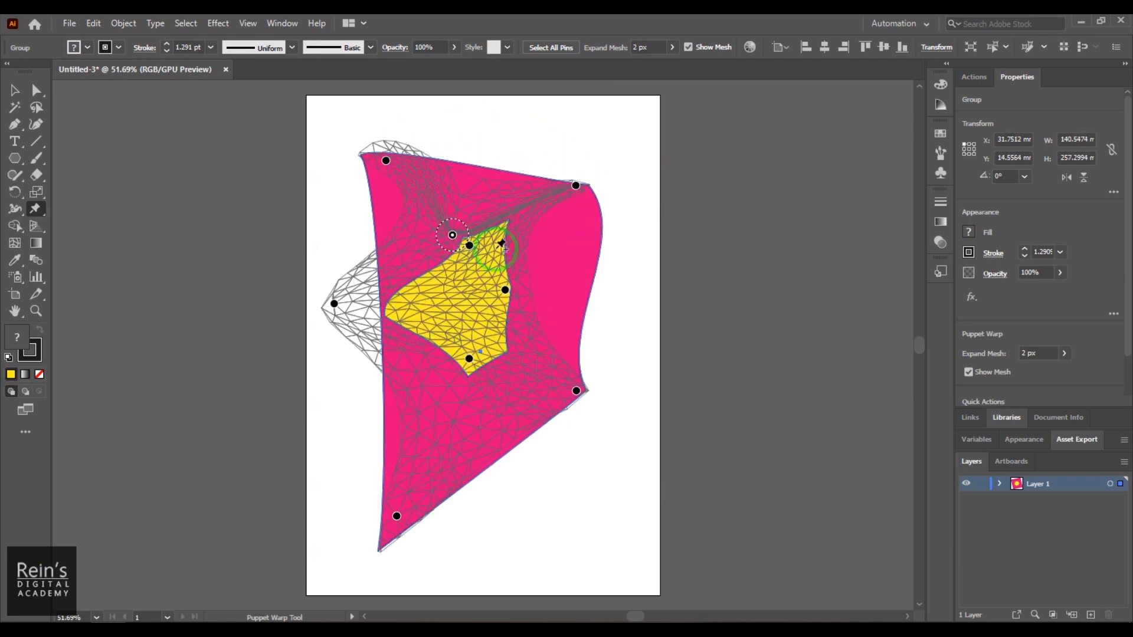
Add warp pins right of the hexagon and in the lower pink area, and finish the warp with the Selection tool active.
mouse_move(520, 311)
left_mouse_down()
mouse_move(607, 313)
mouse_move(593, 248)
mouse_move(514, 332)
left_mouse_up()
left_click(456, 436)
left_click_drag(453, 445, 479, 443)
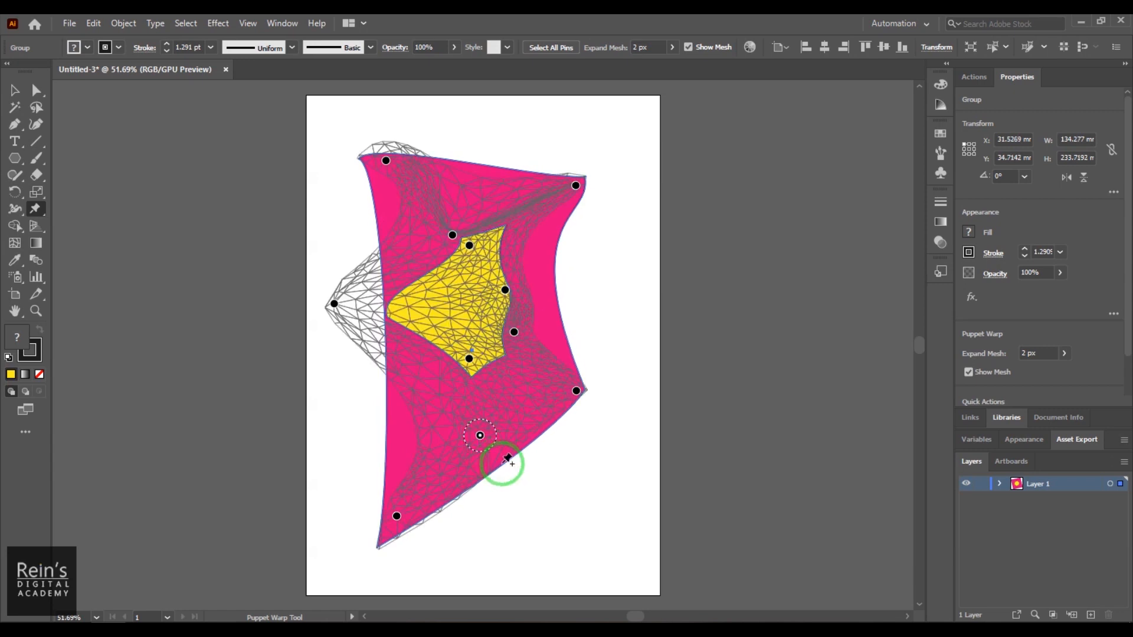
left_click(507, 423)
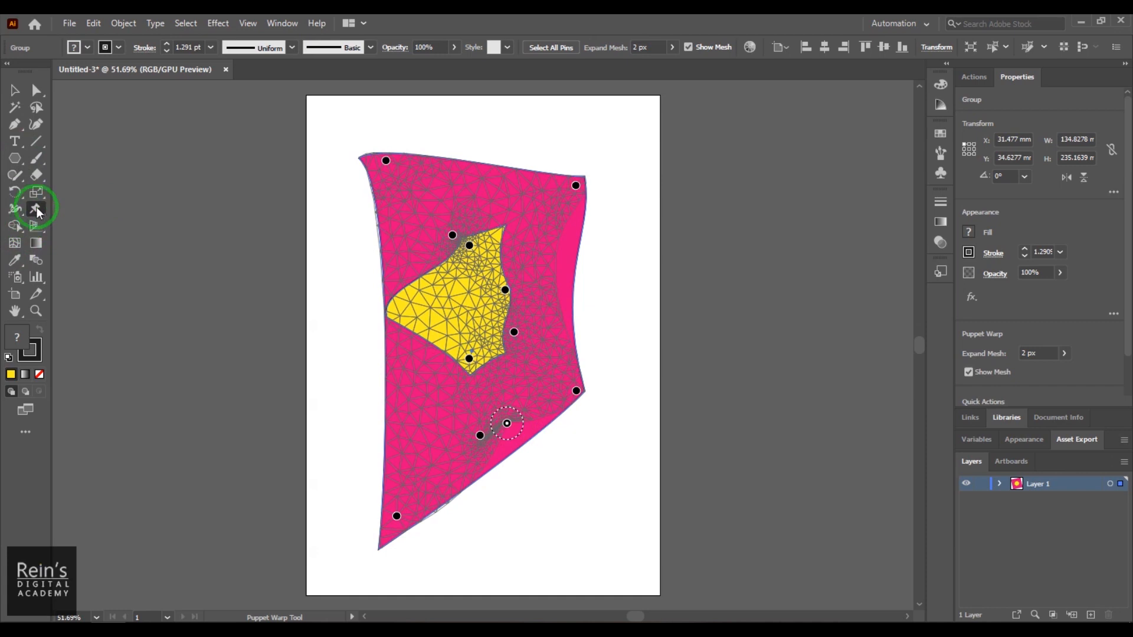
left_click_drag(37, 210, 98, 211)
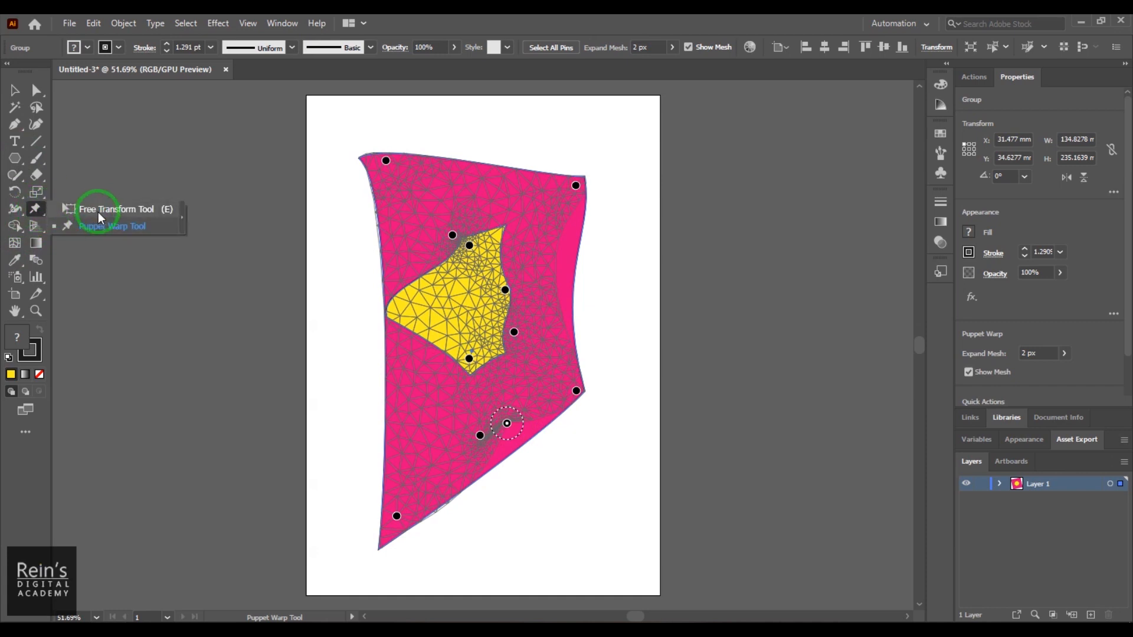
left_click_drag(98, 211, 94, 211)
left_click(15, 90)
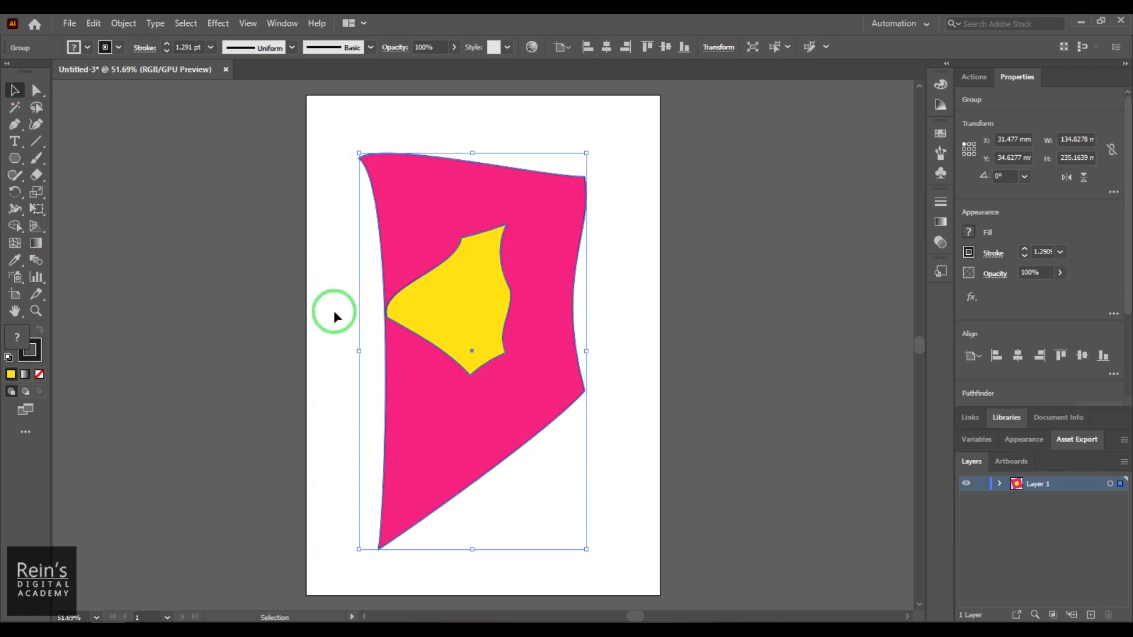